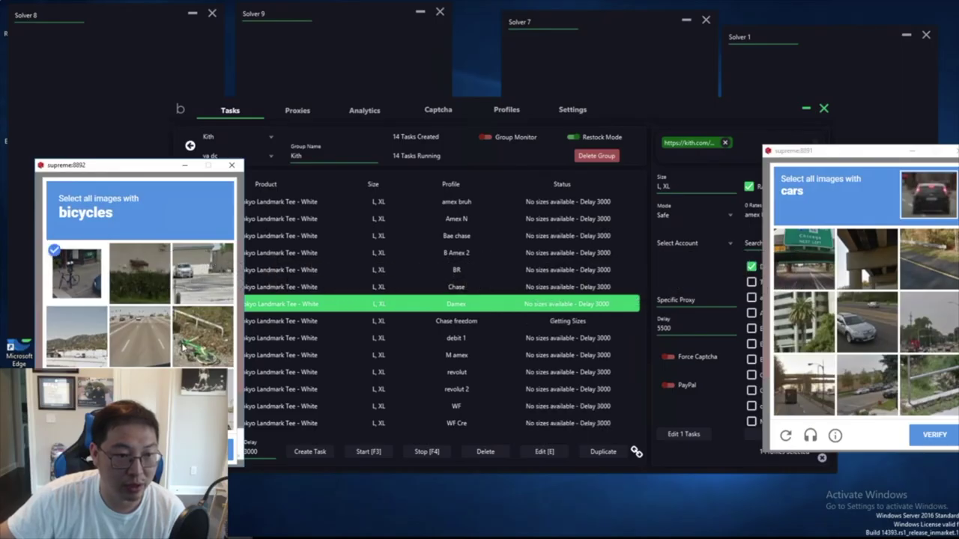
Mark the three car tiles, verify the captcha, and bring the Air Force 1 task list forward.
left_click(867, 322)
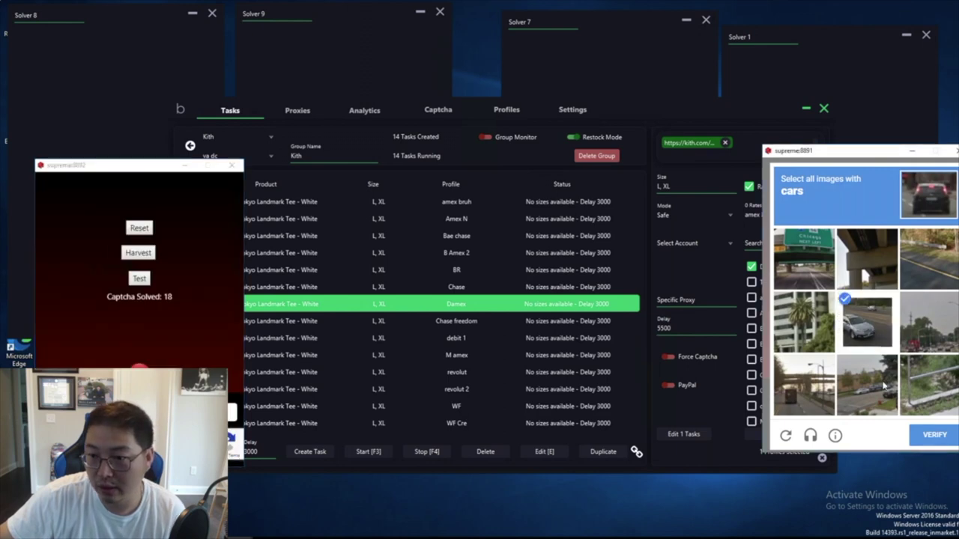
left_click(867, 386)
left_click(929, 322)
left_click(934, 435)
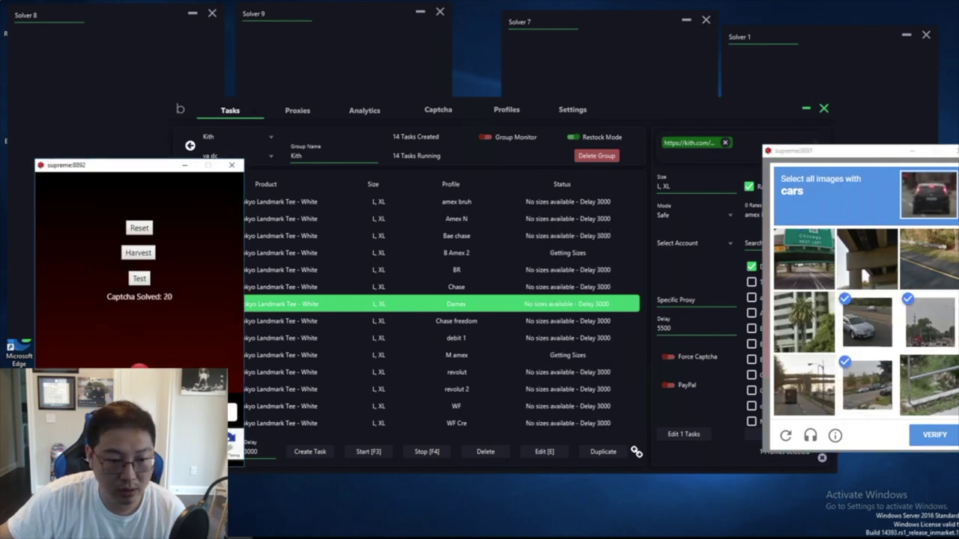
left_click(373, 533)
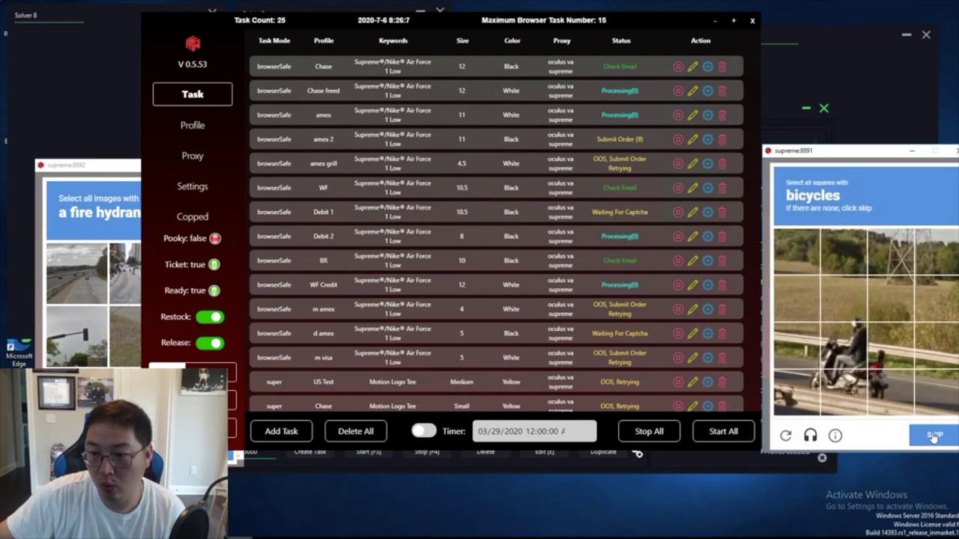
Skip the bicycles challenge, mark a fire hydrant tile, and start a solver window's robot check.
left_click(933, 436)
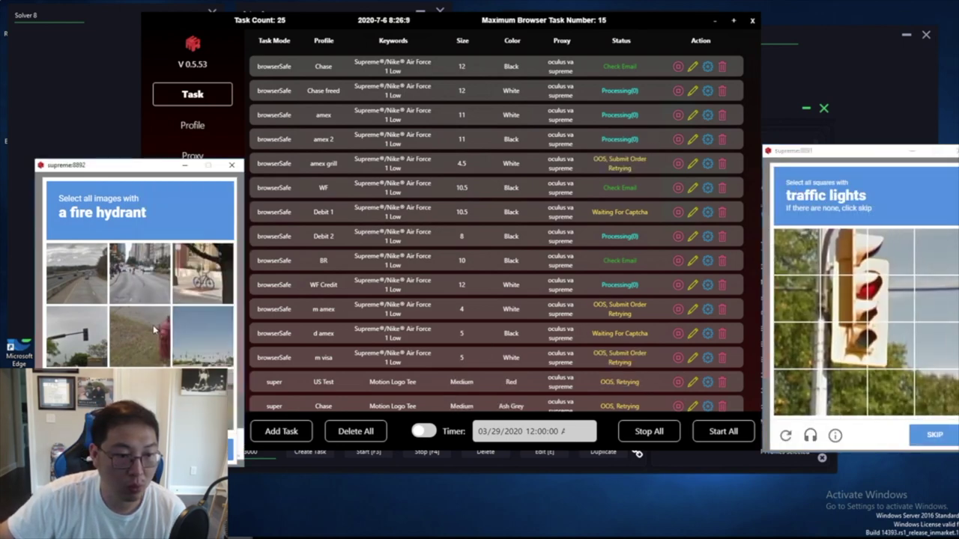
left_click(139, 337)
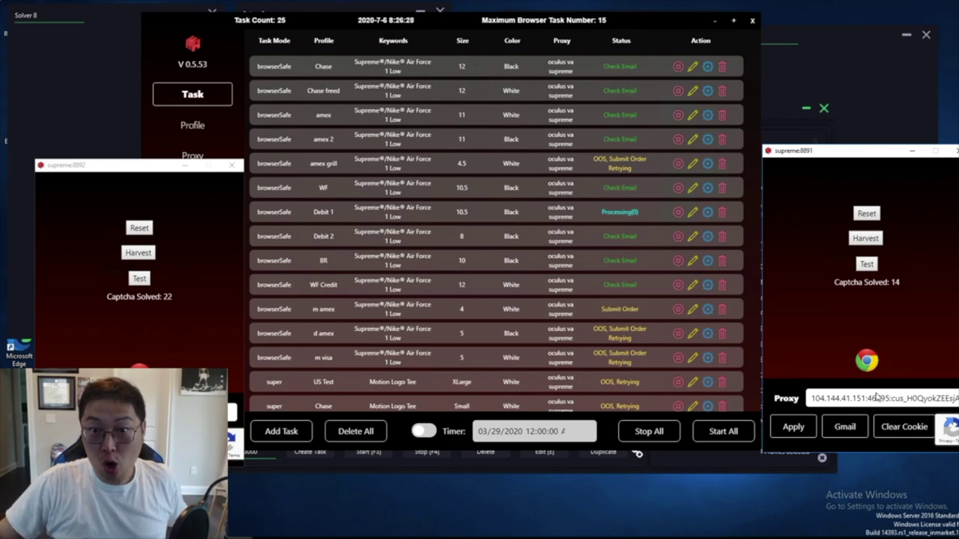
left_click(927, 529)
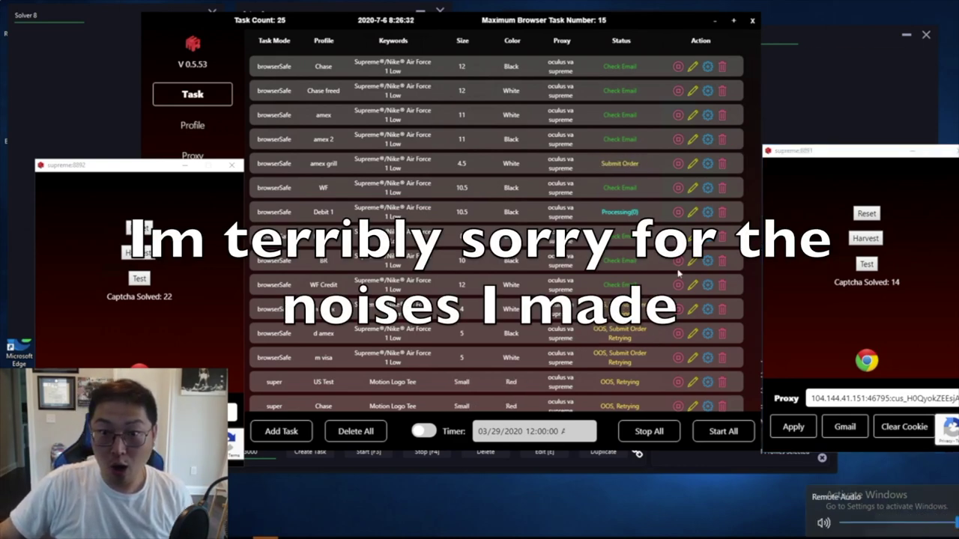
left_click(808, 74)
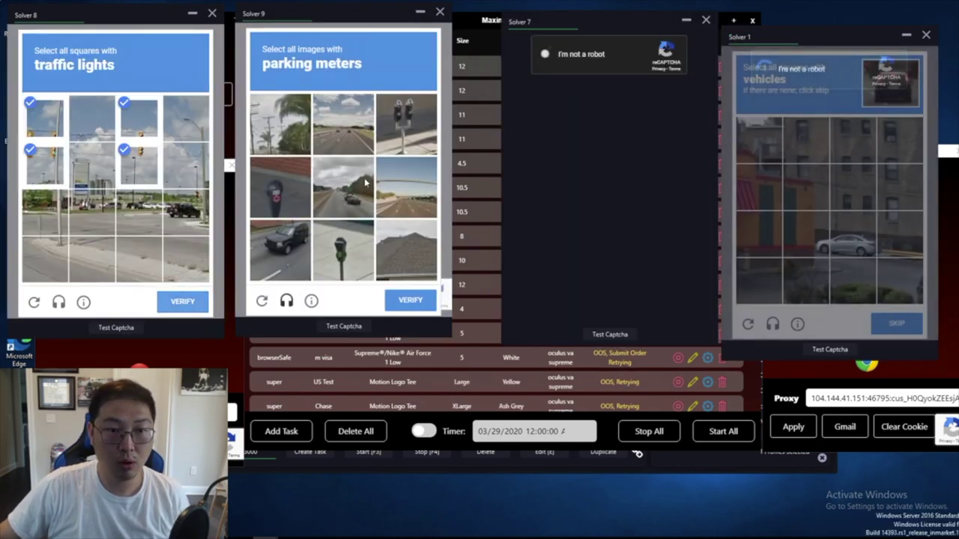
Mark a parking meter tile in Solver 9 and close the last solver window.
left_click(342, 251)
left_click(193, 15)
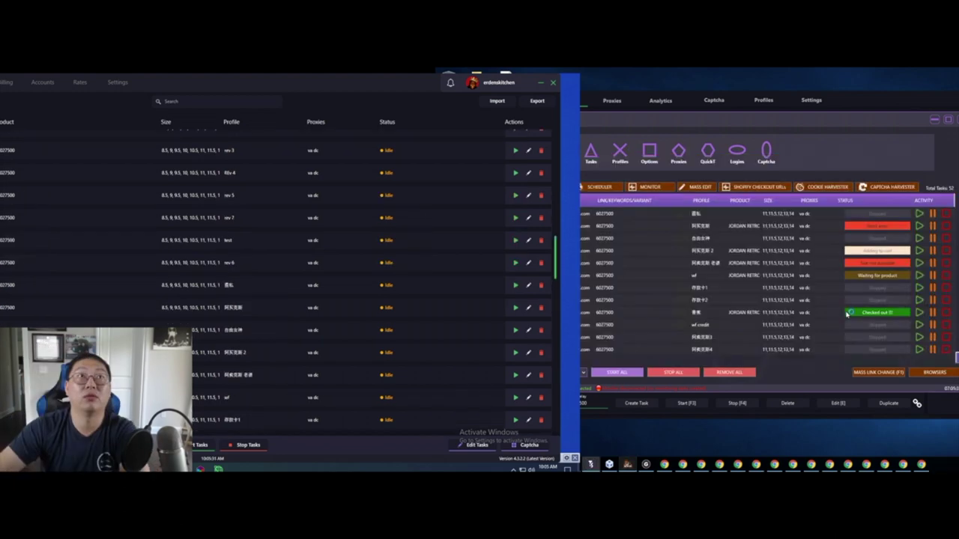
Start the first eight Jordan Retro tasks with F3, then switch to the other bot's Tasks window.
scroll(843, 321, "up", 3)
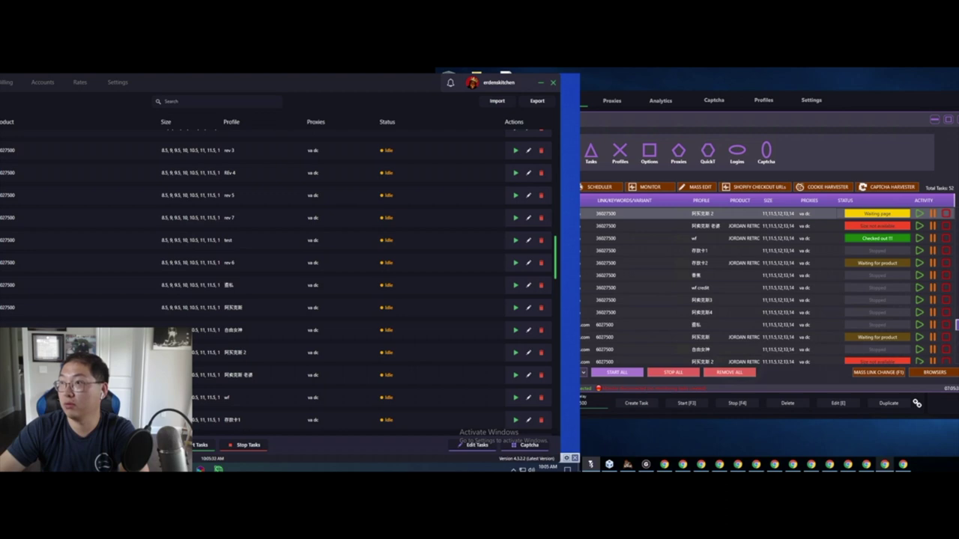
scroll(888, 324, "down", 3)
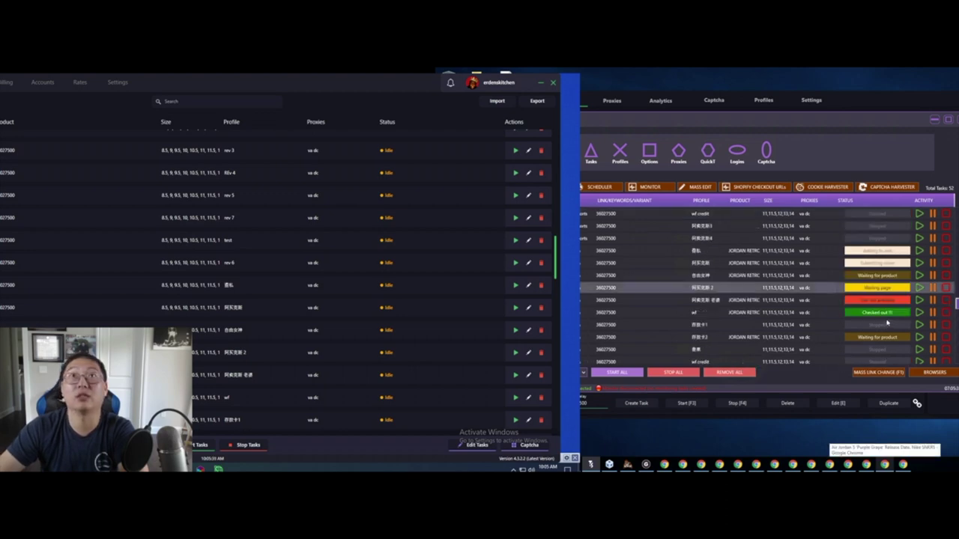
scroll(874, 318, "up", 3)
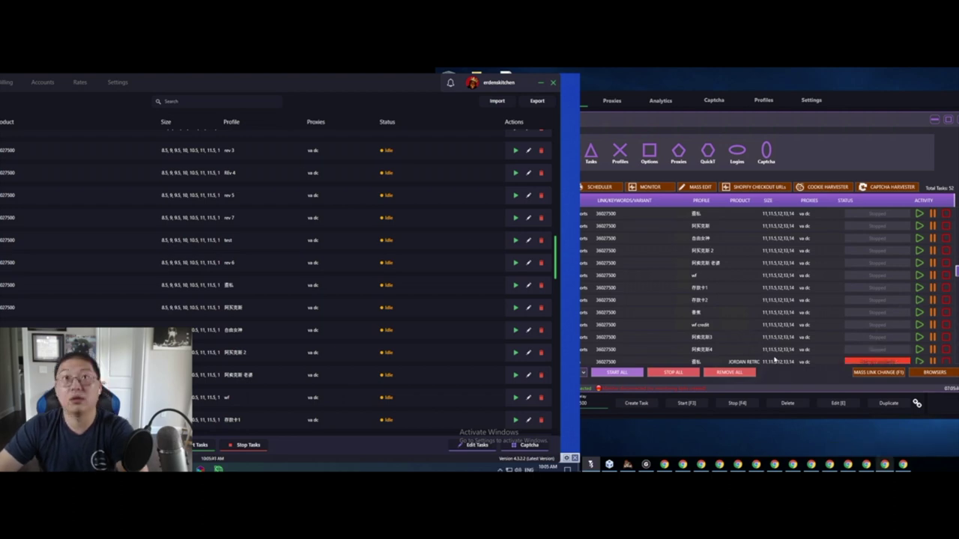
left_click(843, 303, "shift")
key("F3")
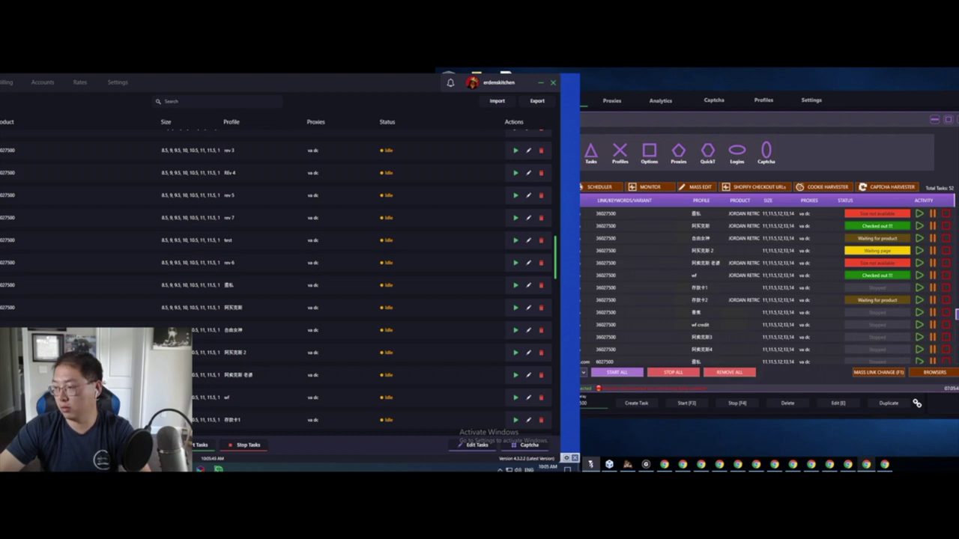
key("alt+Tab")
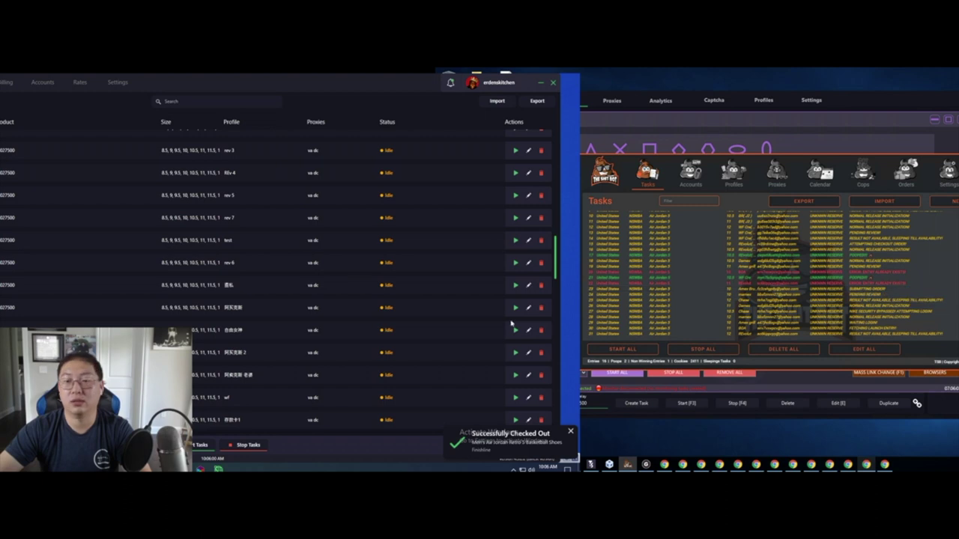
Stop the wf credit, rev 2 and rev 3 tasks with their red stop buttons.
scroll(497, 392, "down", 3)
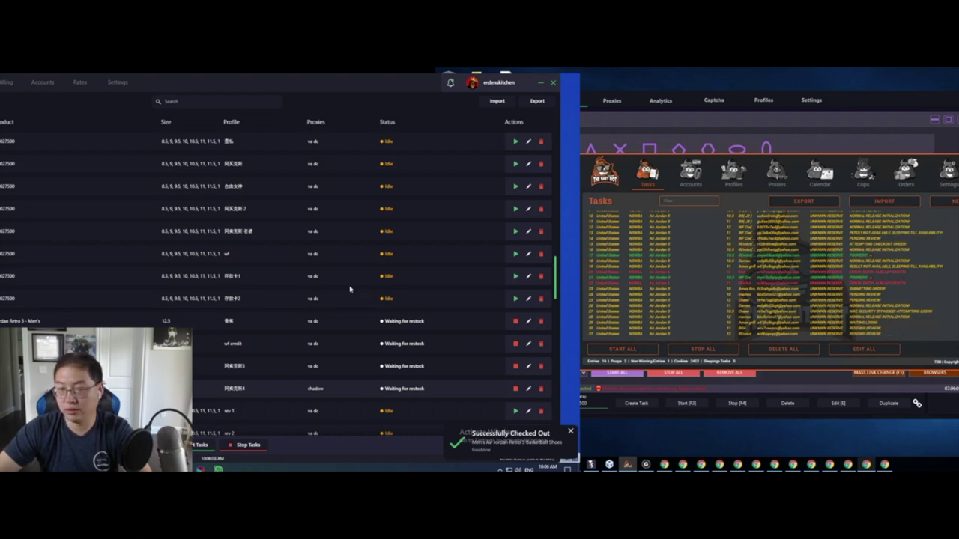
scroll(394, 342, "up", 3)
scroll(413, 343, "down", 10)
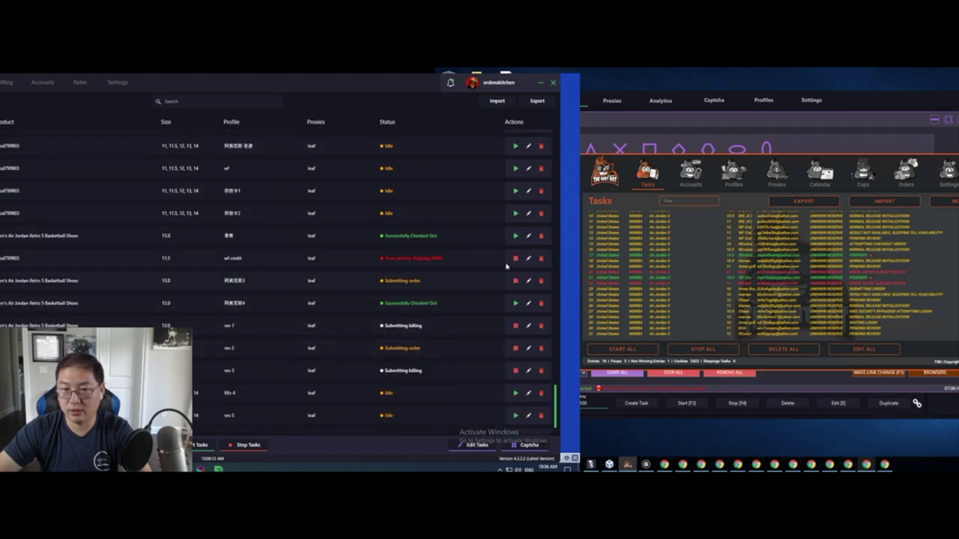
left_click(515, 258)
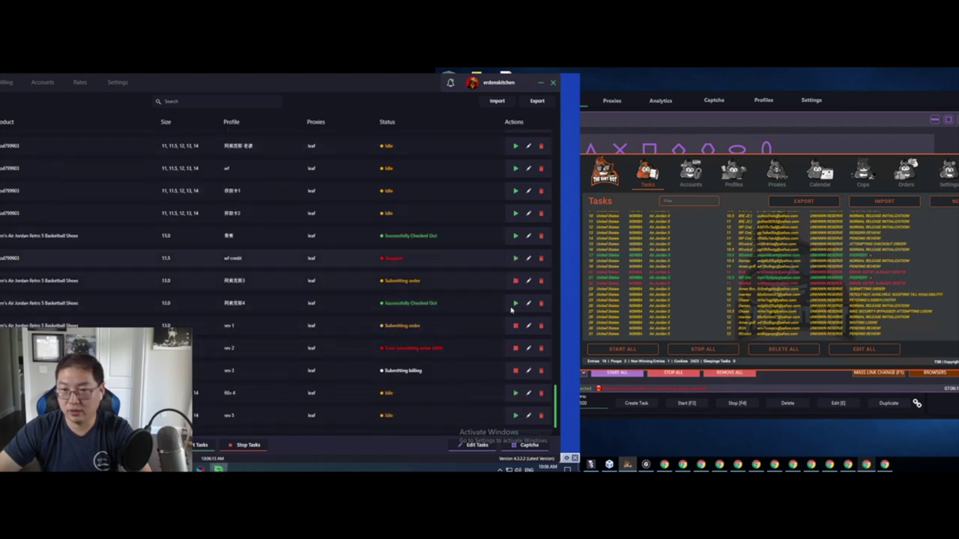
left_click(516, 349)
left_click(516, 372)
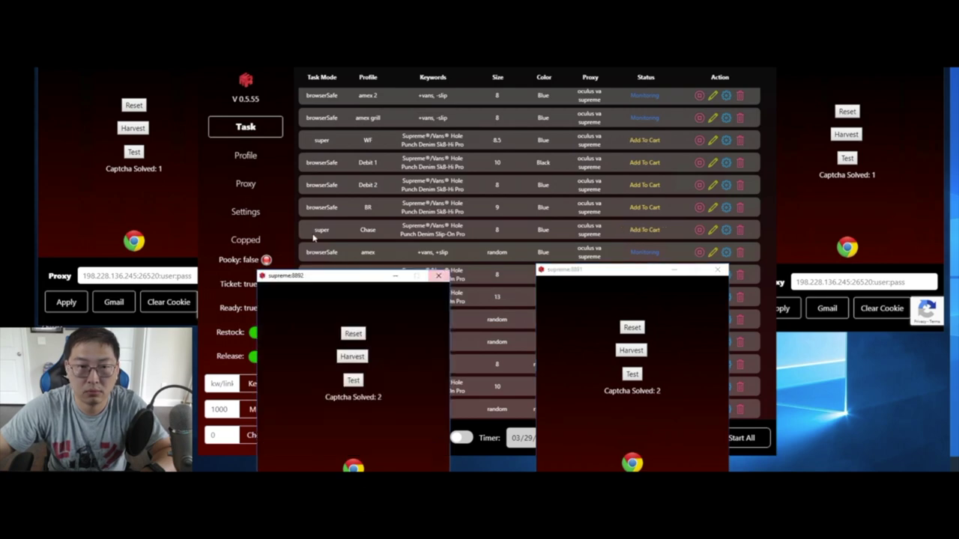
Move the captcha harvester aside, mark a car tile, and refocus the main task list.
left_click_drag(590, 269, 734, 260)
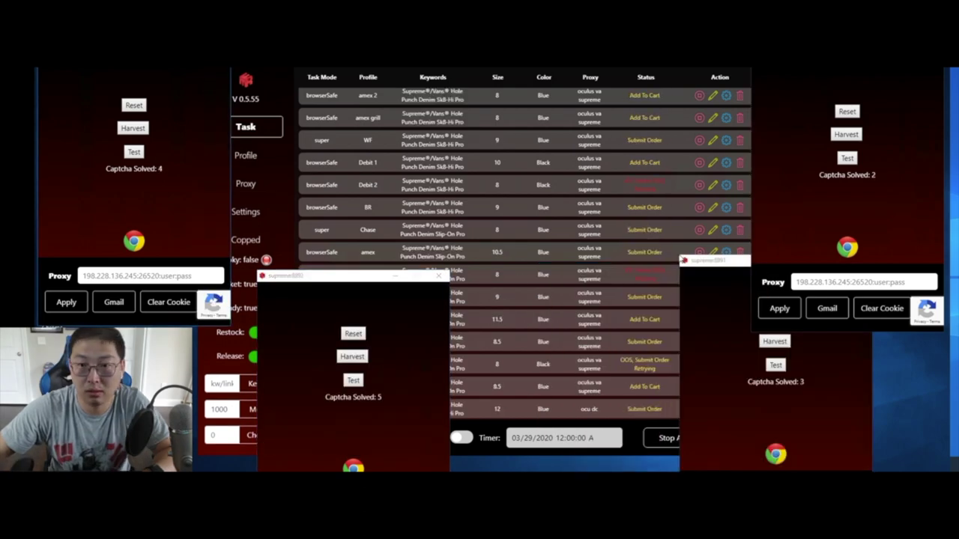
left_click(678, 328)
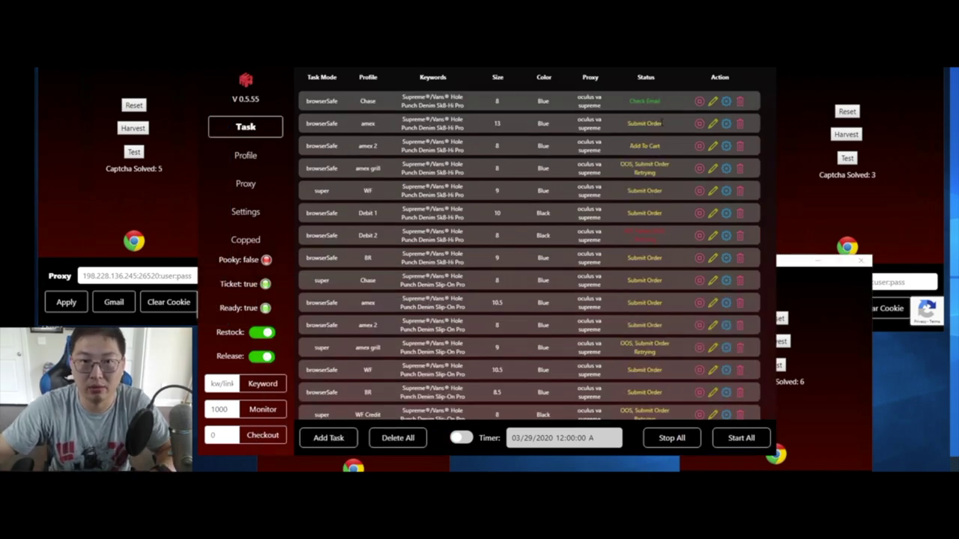
scroll(667, 231, "down", 3)
scroll(678, 275, "up", 3)
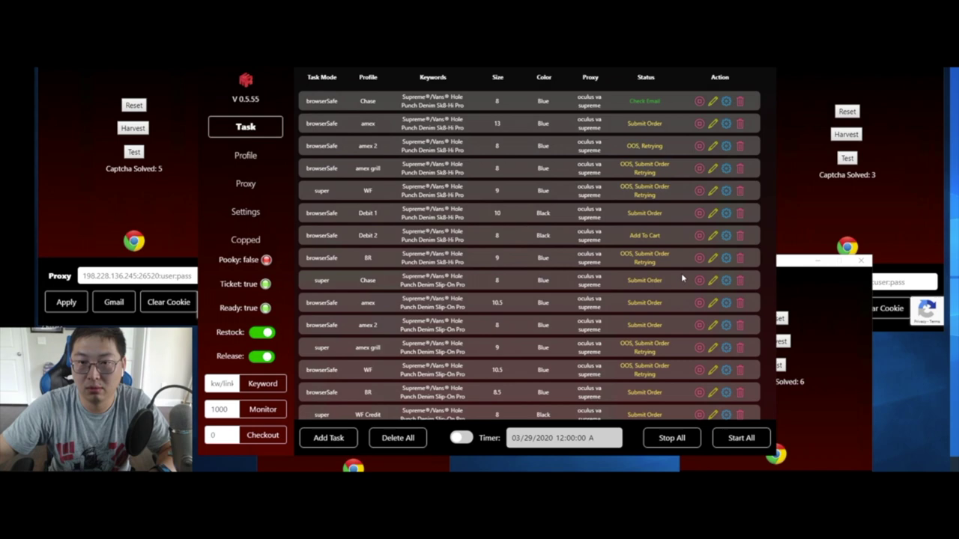
left_click(267, 378)
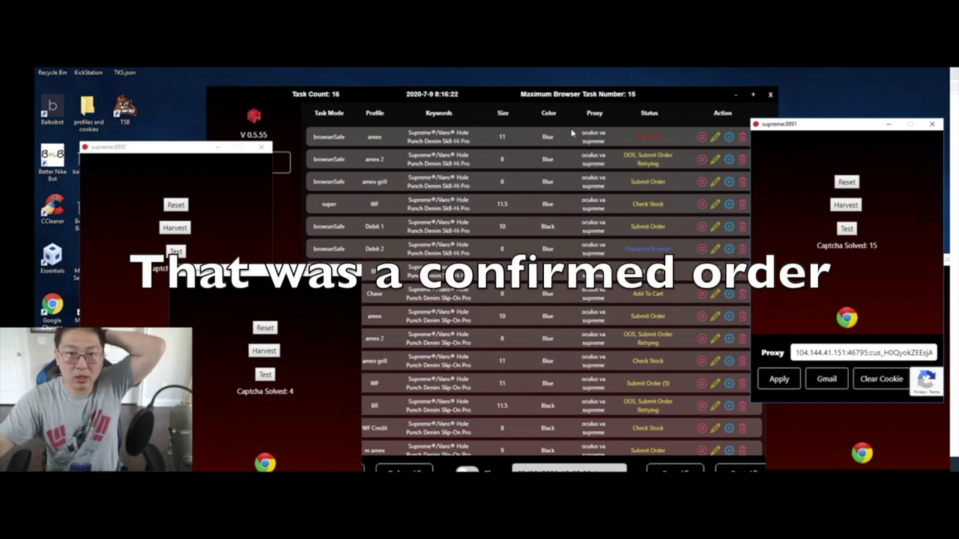
left_click(689, 139)
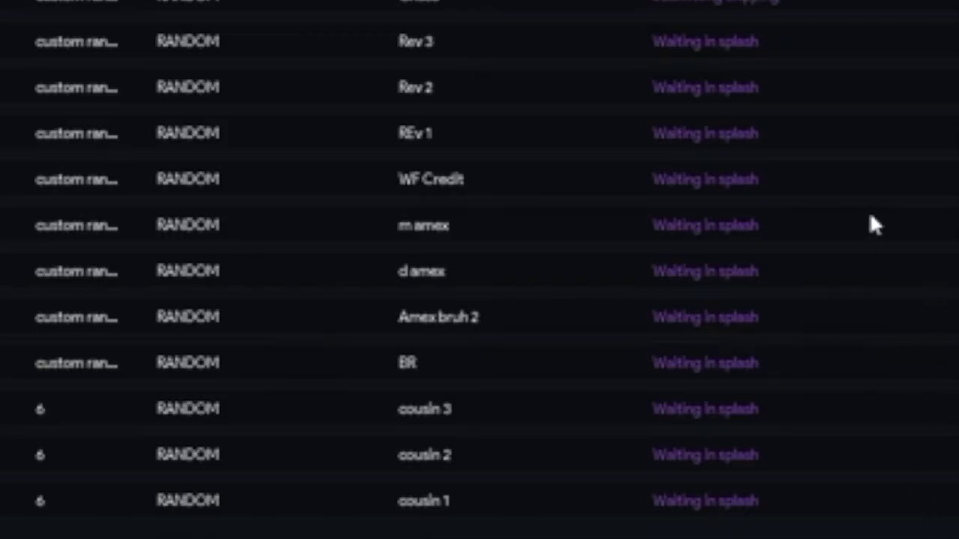
Scroll the Splashforce dashboard to review the Adidas FY3729 tasks waiting in splash.
scroll(874, 224, "up", 5)
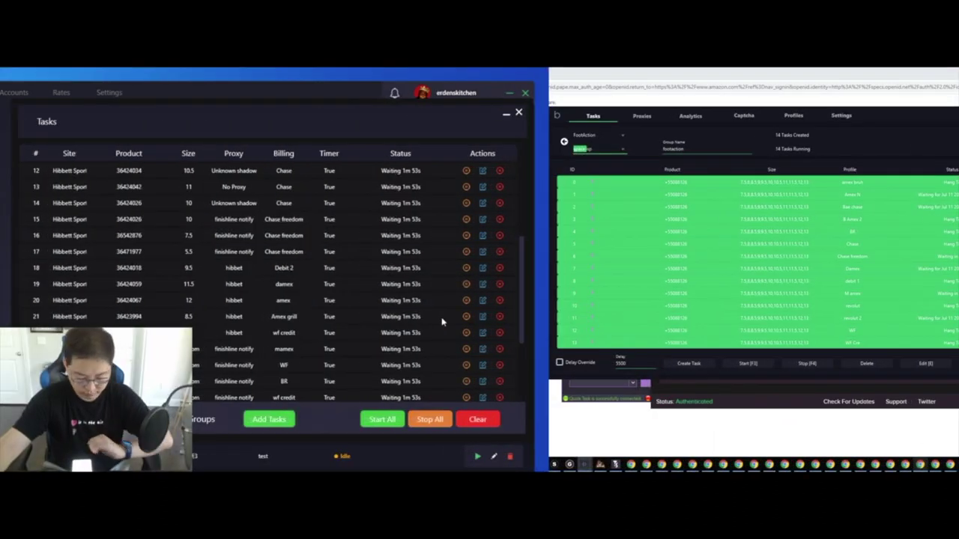
Switch the other bot's task group to FootAction and select task 11.
scroll(442, 322, "down", 2)
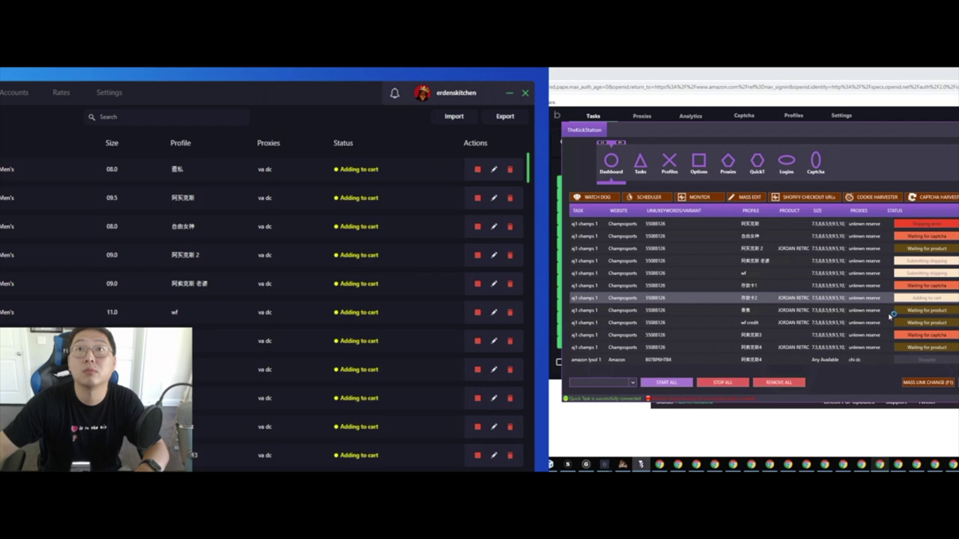
scroll(891, 315, "up", 5)
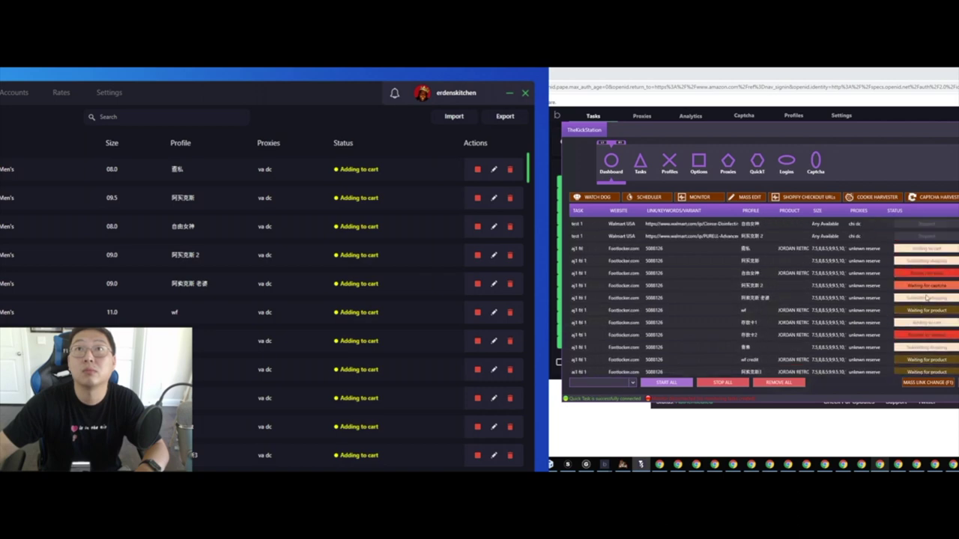
scroll(926, 297, "down", 1)
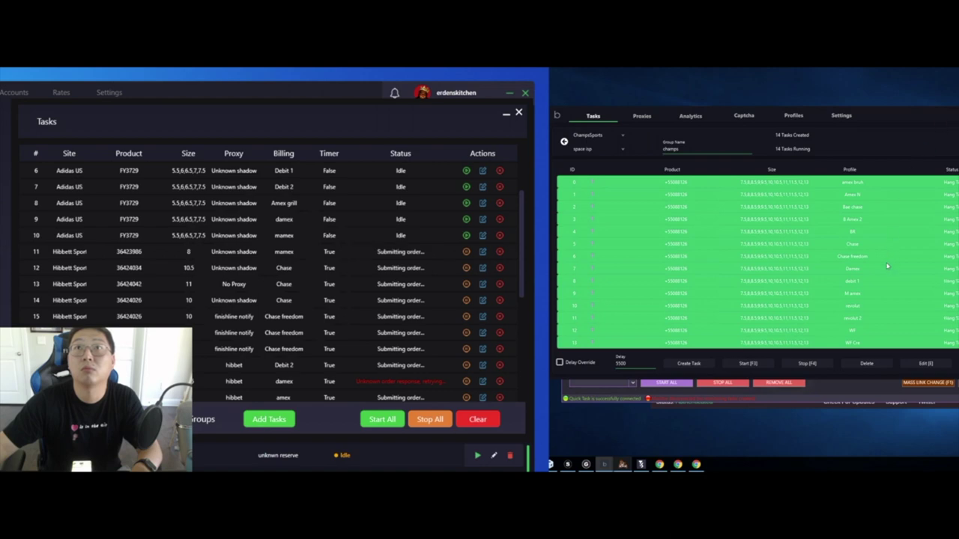
left_click(566, 144)
left_click(593, 174)
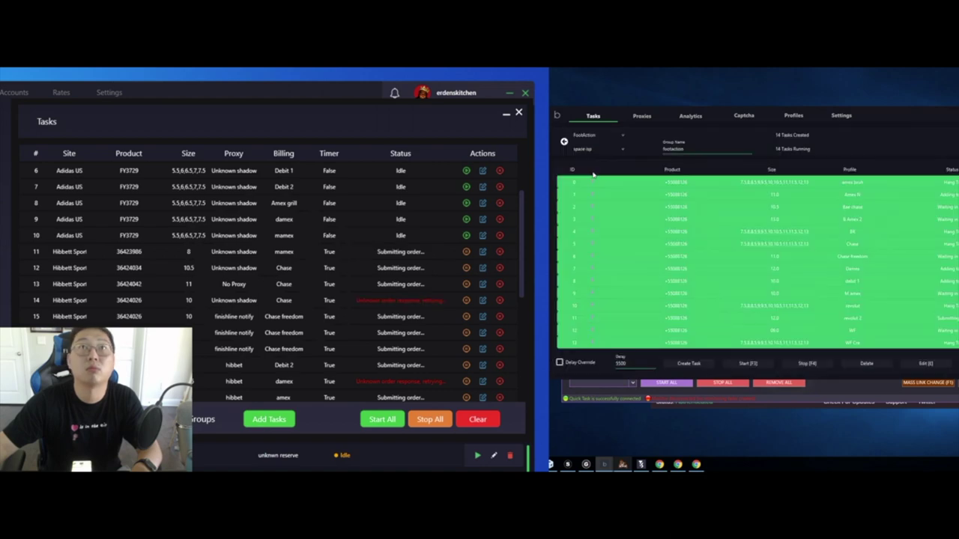
left_click(828, 317)
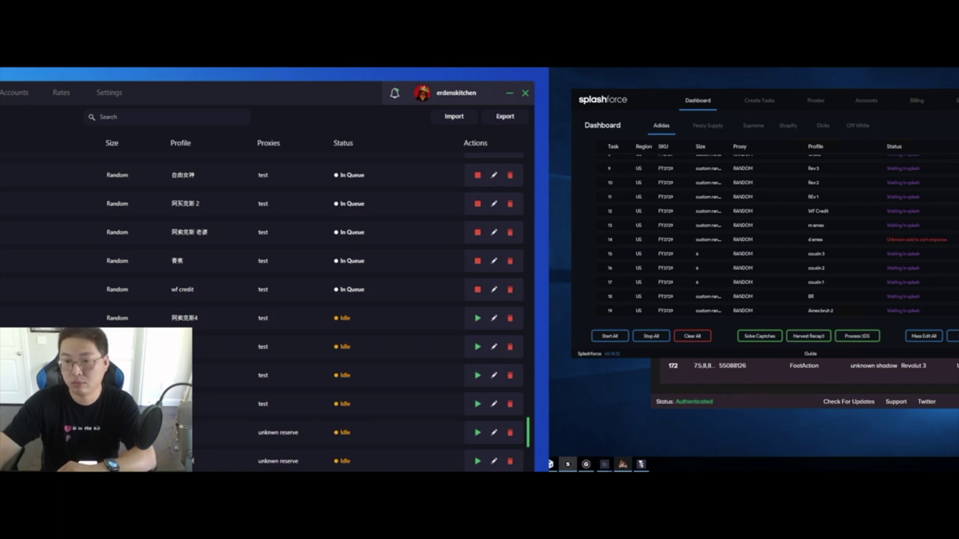
Scroll the other bot's task list while reviewing the Splashforce Adidas FY3729 dashboard.
scroll(334, 370, "up", 10)
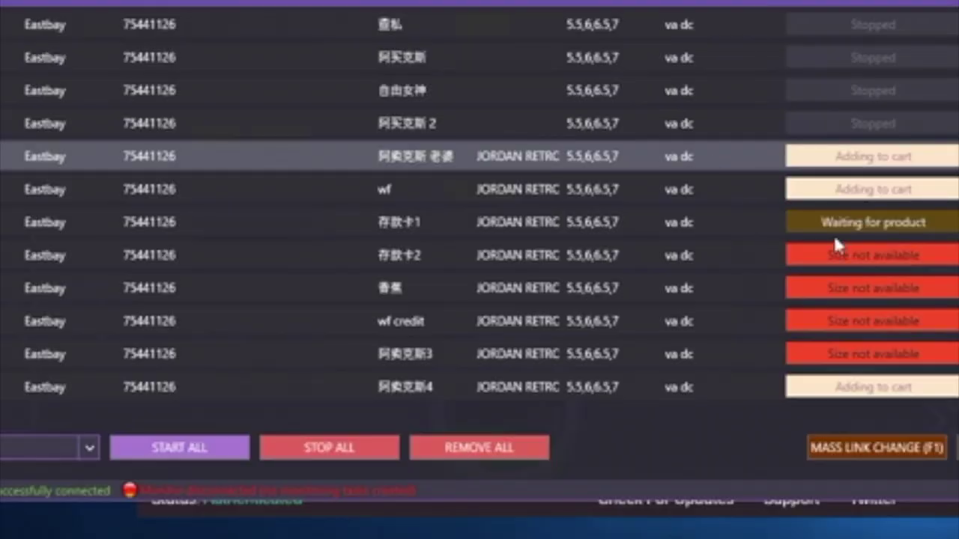
Scroll the Eastbay, Footlocker, Champssports and Footaction rows to check Jordan Retro statuses.
scroll(646, 263, "up", 10)
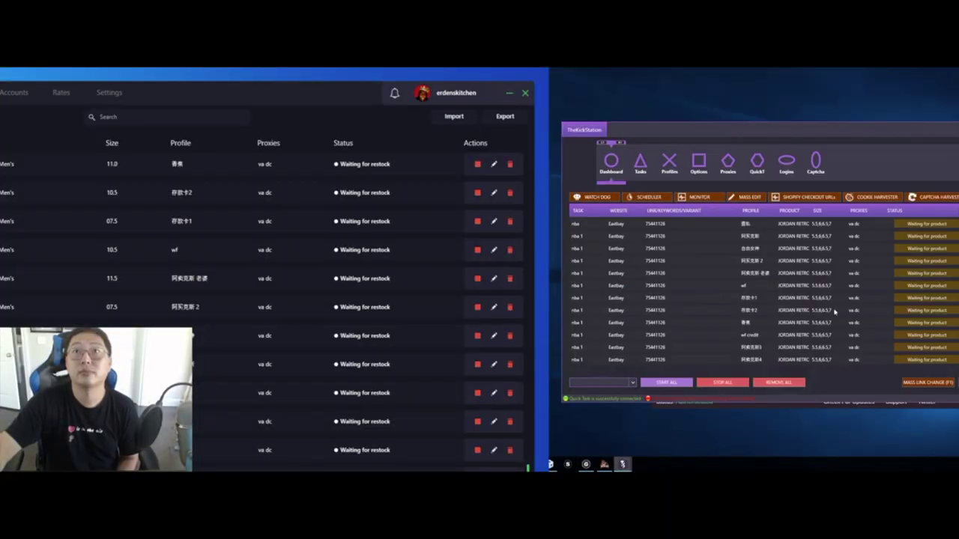
scroll(831, 307, "up", 5)
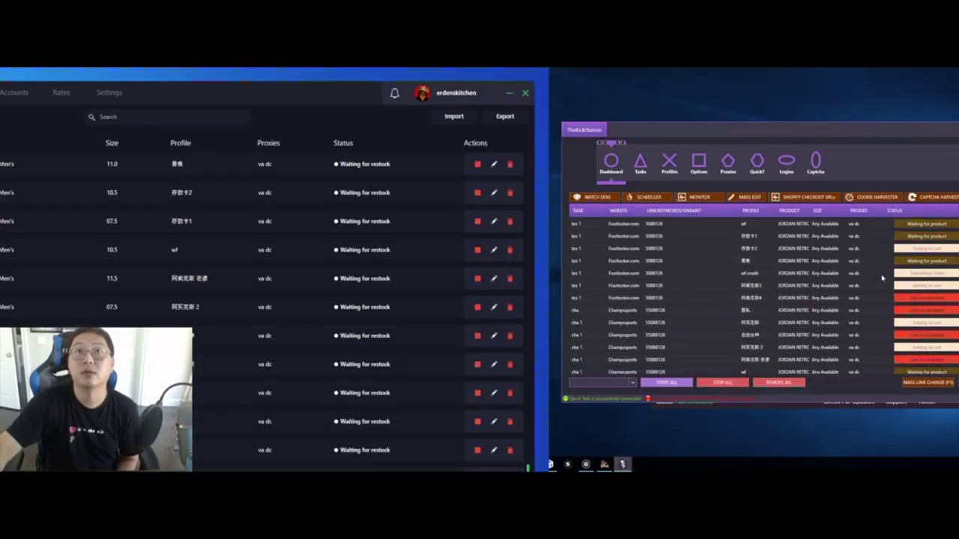
scroll(903, 277, "up", 1)
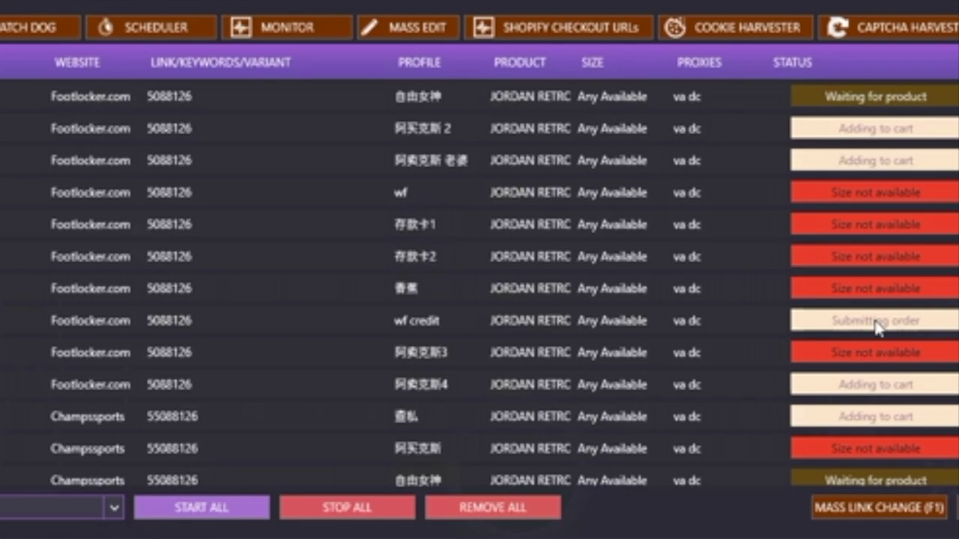
scroll(877, 328, "down", 2)
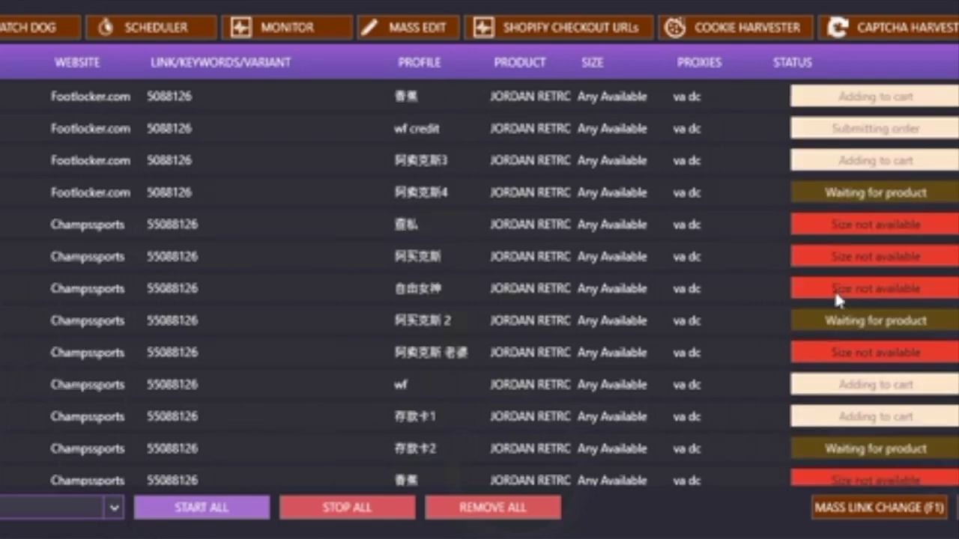
scroll(936, 242, "up", 1)
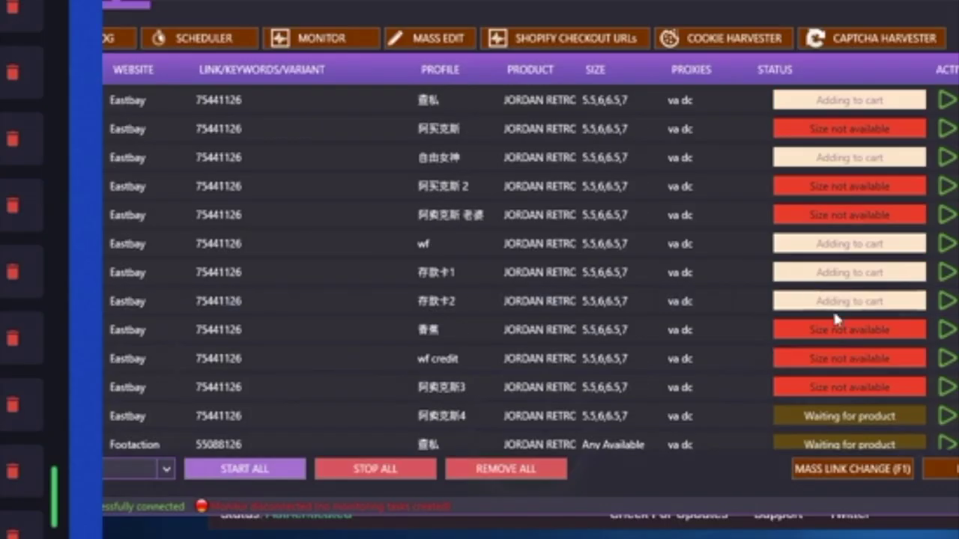
scroll(838, 302, "down", 4)
scroll(839, 302, "up", 9)
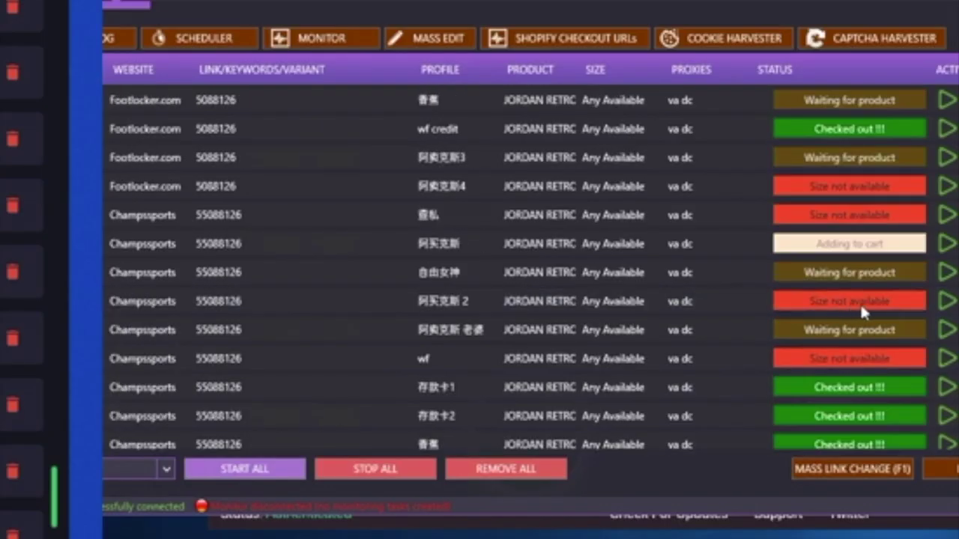
scroll(860, 303, "down", 1)
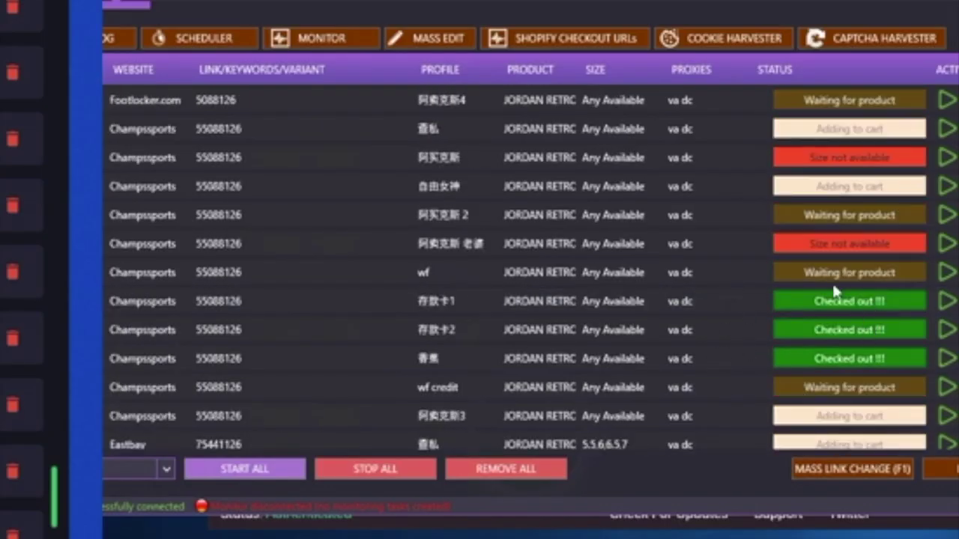